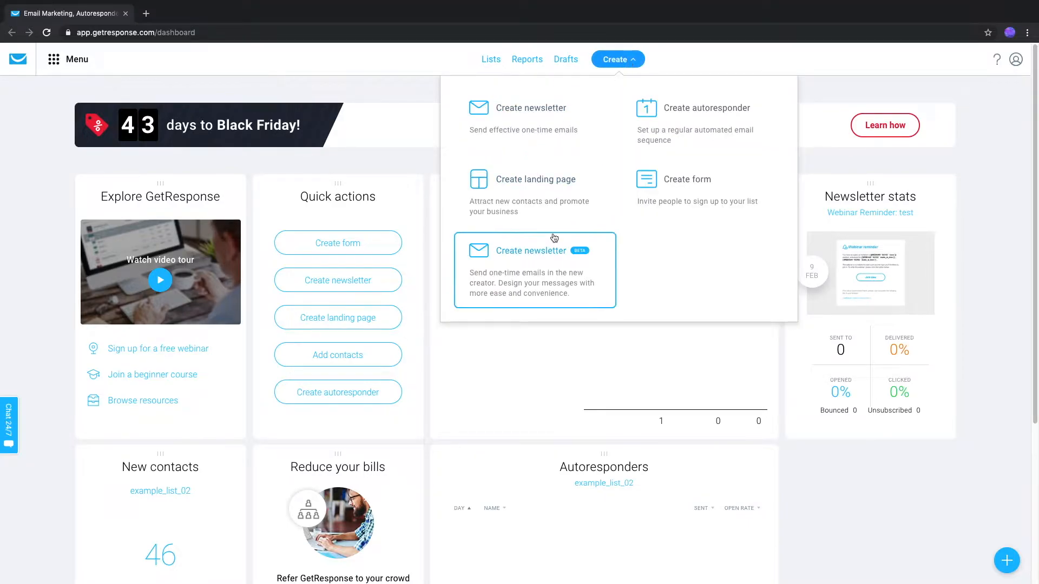
- Start a new landing page from the 12 Productivity Hacks template found among all templates
{"action": "left_click", "coordinate": [542, 197]}
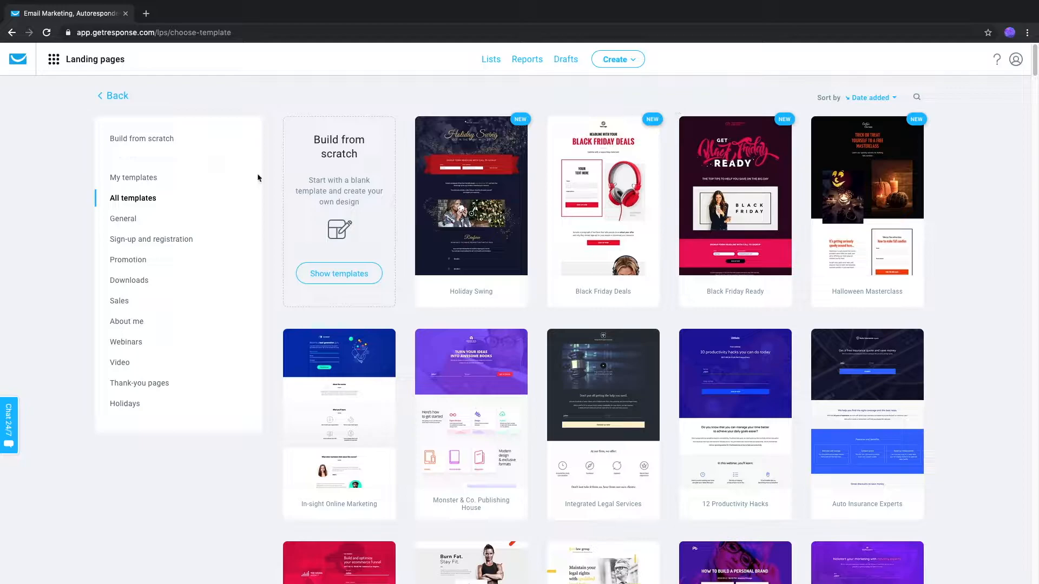
{"action": "left_click", "coordinate": [146, 223]}
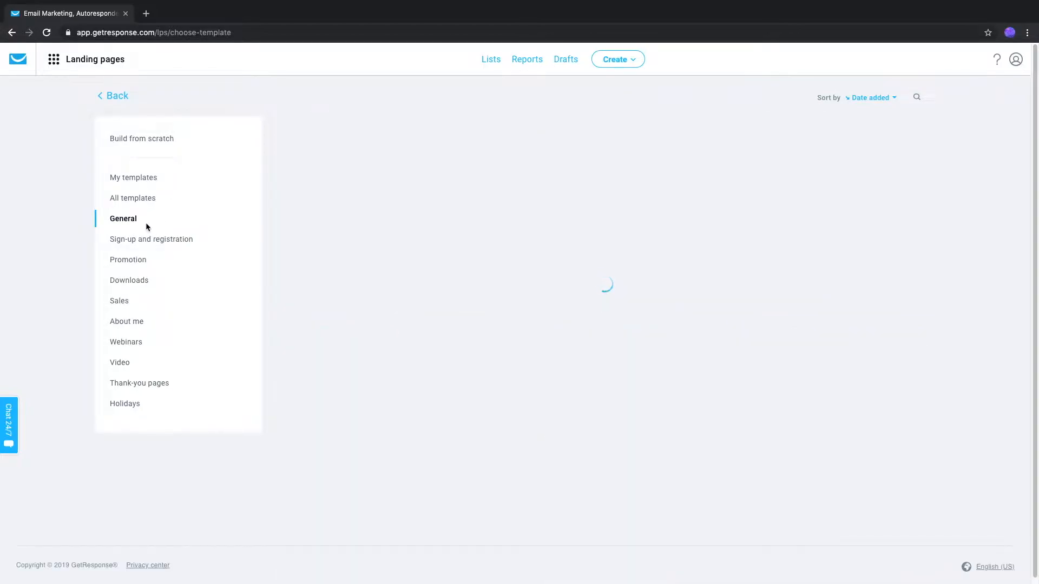
{"action": "left_click", "coordinate": [146, 199]}
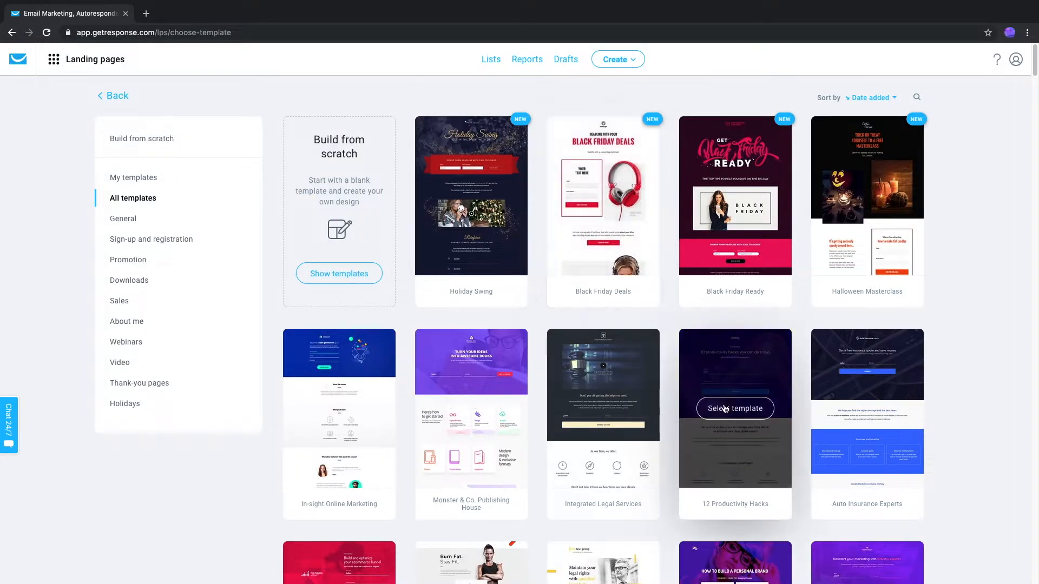
{"action": "left_click", "coordinate": [726, 409]}
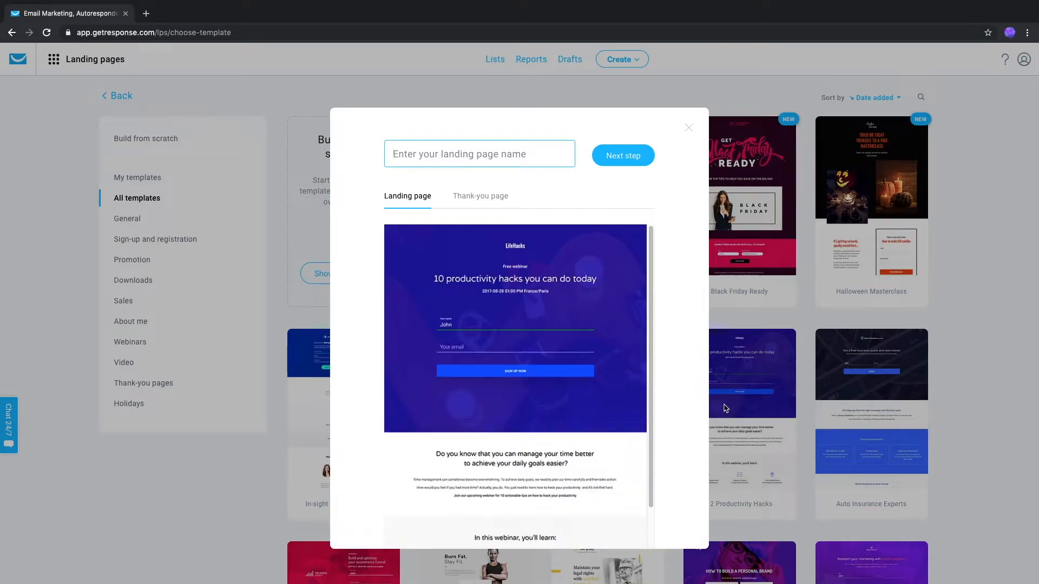
- Preview the template's landing and thank-you pages, name the landing page Example Page, and continue to the editor
{"action": "scroll", "coordinate": [473, 323], "scroll_direction": "down", "scroll_amount": 2}
{"action": "scroll", "coordinate": [482, 257], "scroll_direction": "up", "scroll_amount": 2}
{"action": "left_click", "coordinate": [496, 191]}
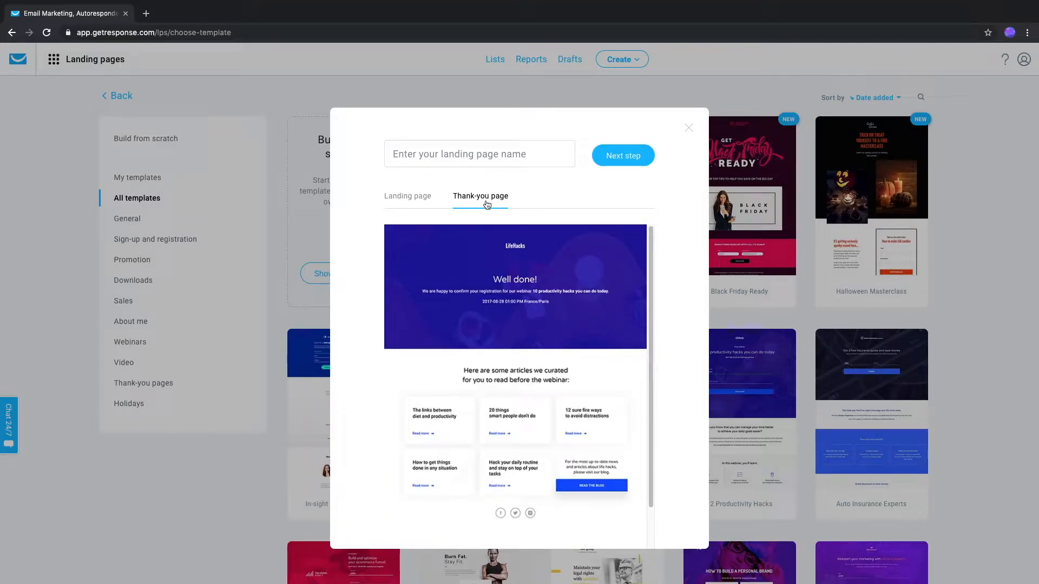
{"action": "left_click", "coordinate": [472, 152]}
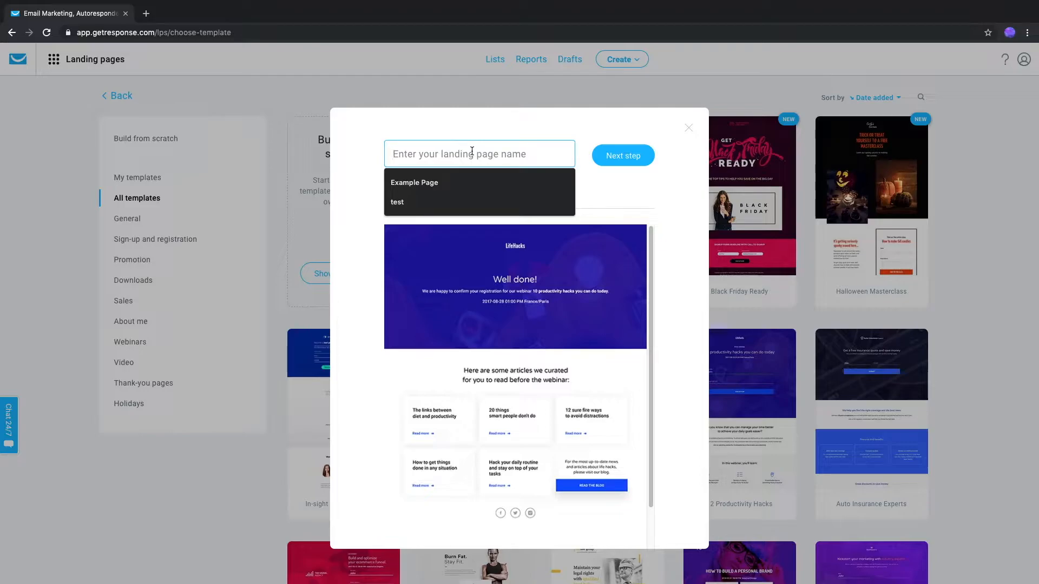
{"action": "left_click", "coordinate": [455, 182]}
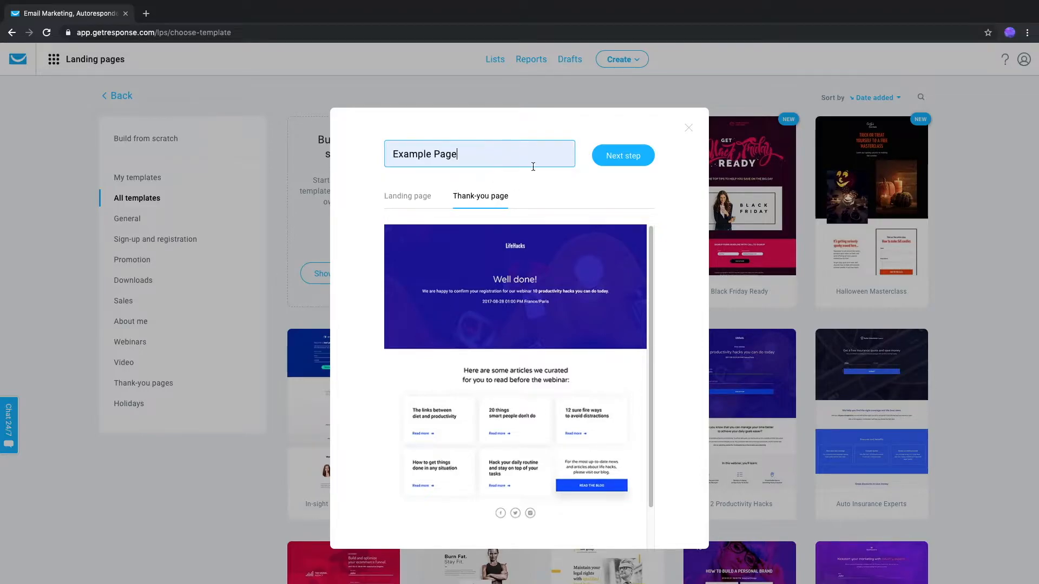
{"action": "left_click", "coordinate": [623, 157]}
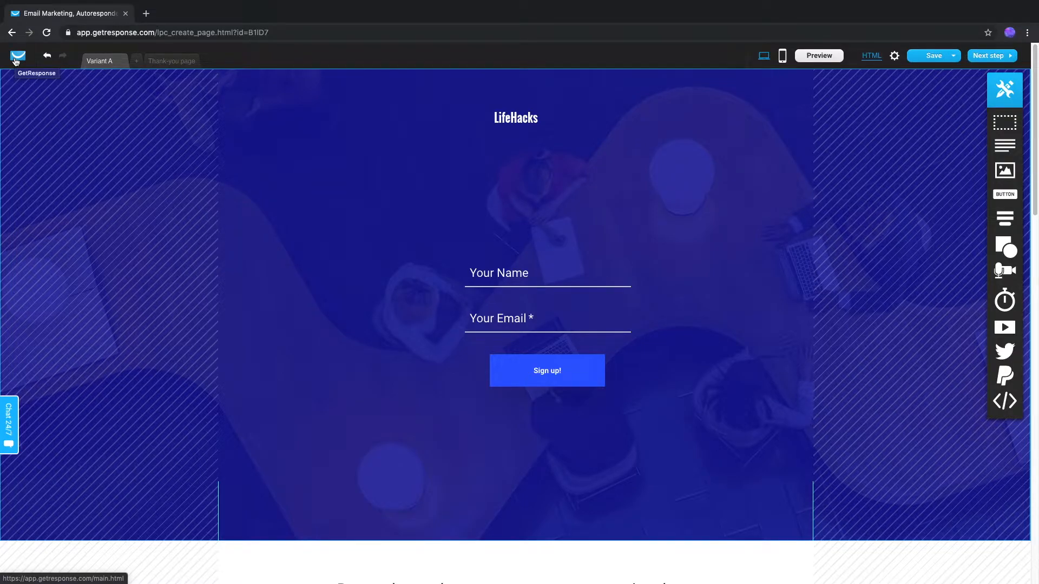
- View the design of the thank-you page in the editor and return to Variant A
{"action": "mouse_move", "coordinate": [63, 57]}
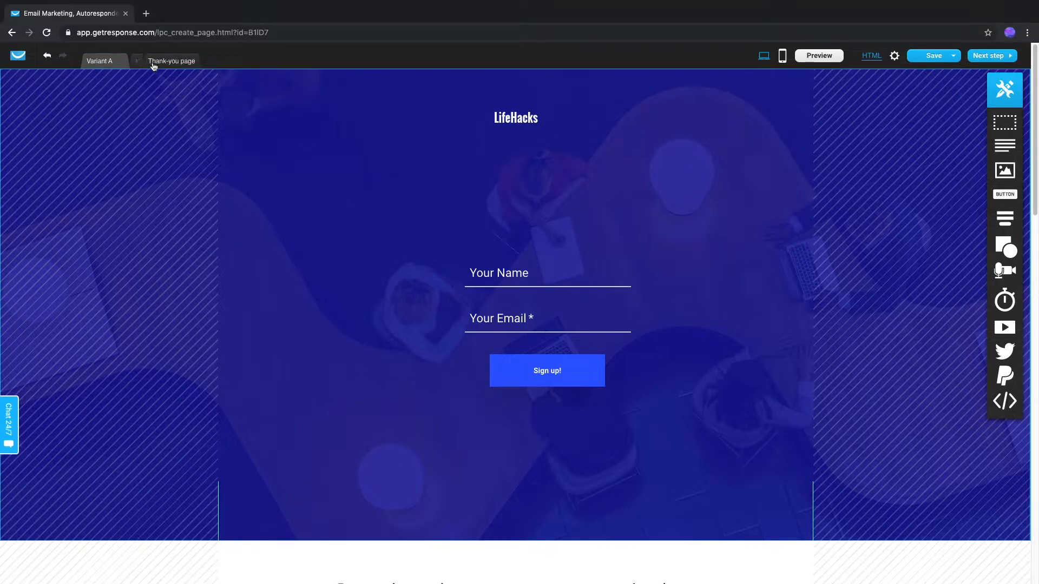
{"action": "left_click", "coordinate": [173, 61]}
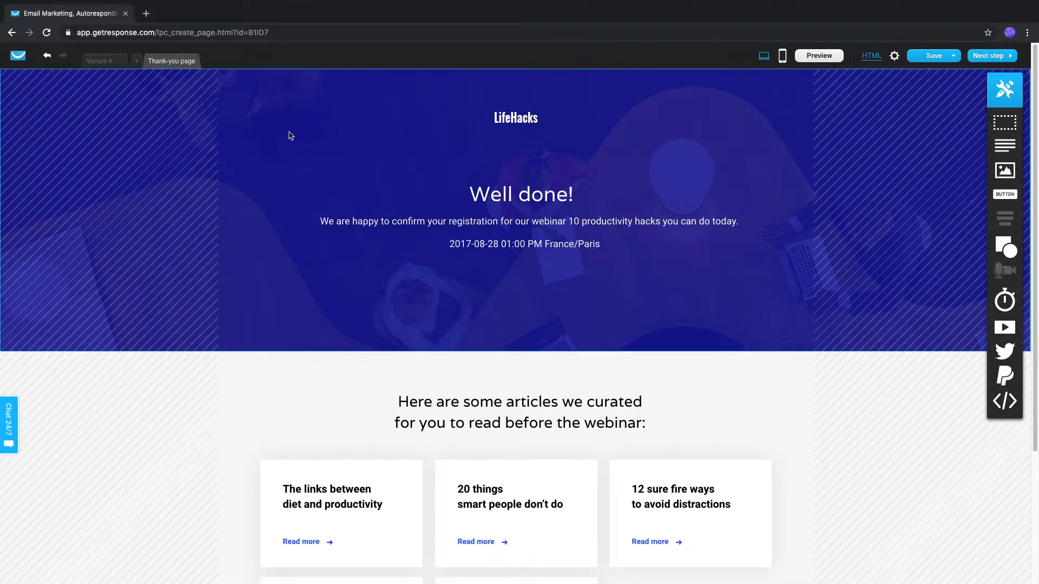
{"action": "left_click", "coordinate": [115, 61]}
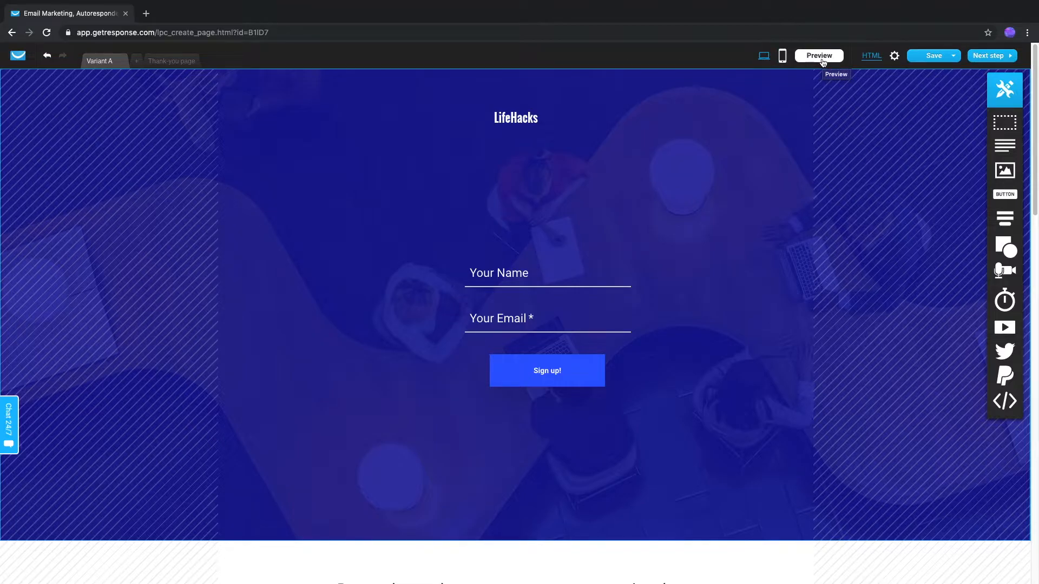
- Review the page's SEO, cookies notification, favicon and Facebook image settings, and dismiss them
{"action": "left_click", "coordinate": [895, 57]}
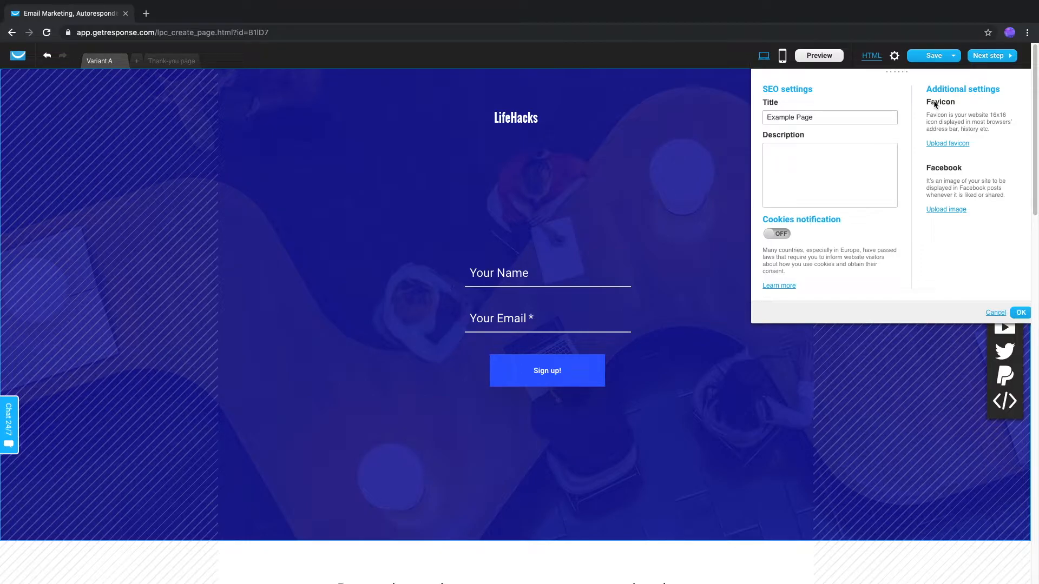
{"action": "mouse_move", "coordinate": [942, 59]}
{"action": "left_click", "coordinate": [988, 313]}
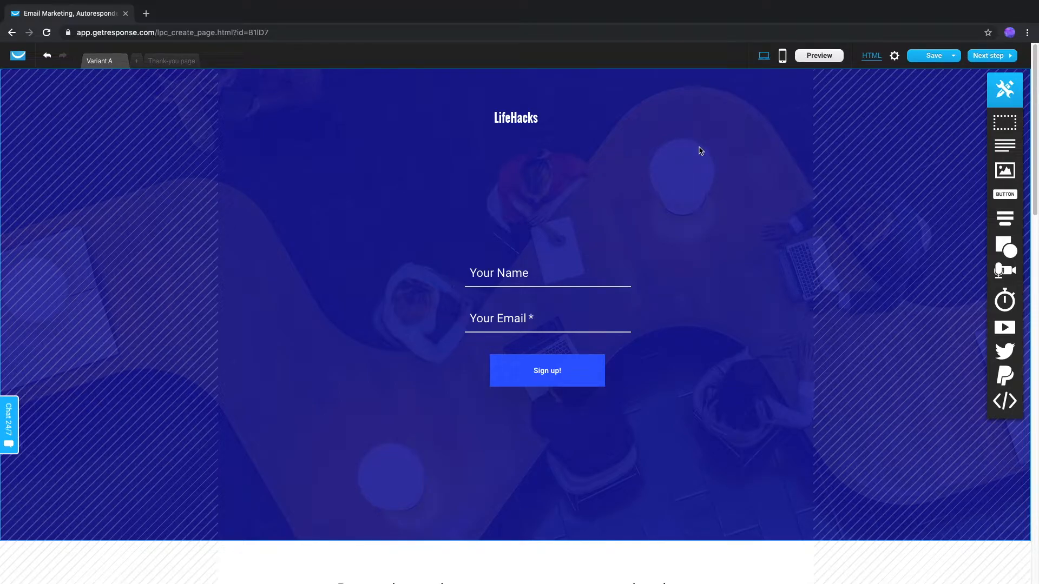
- Look over the page's sections and check which custom fields the sign-up form uses
{"action": "scroll", "coordinate": [699, 151], "scroll_direction": "down", "scroll_amount": 4}
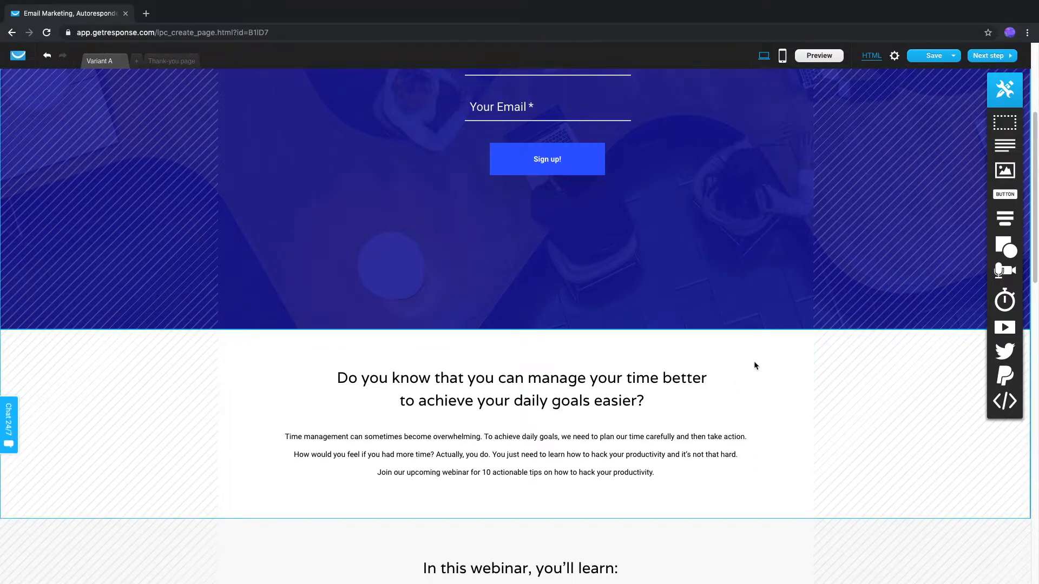
{"action": "scroll", "coordinate": [747, 287], "scroll_direction": "up", "scroll_amount": 1}
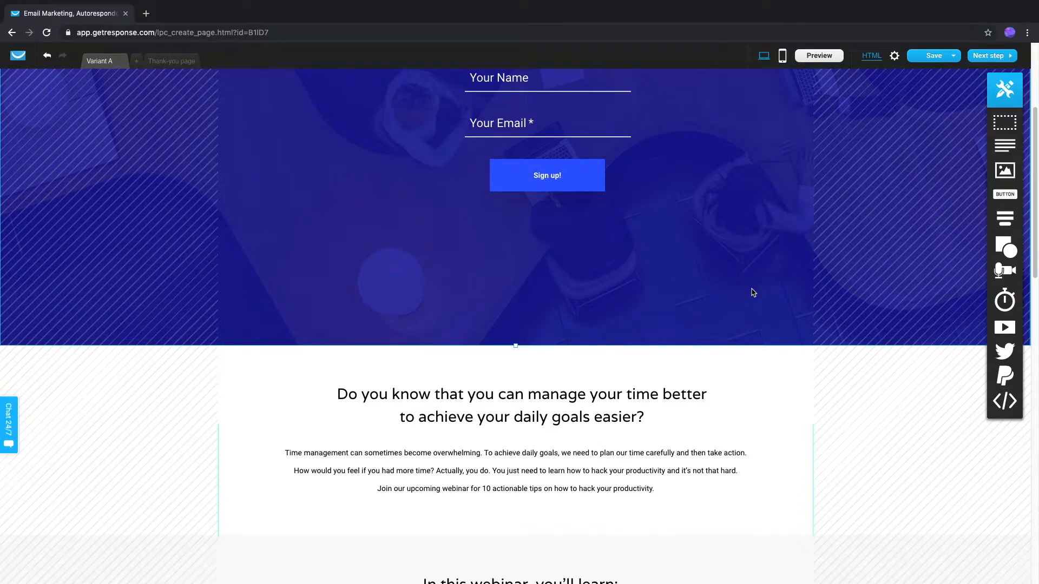
{"action": "scroll", "coordinate": [752, 292], "scroll_direction": "up", "scroll_amount": 4}
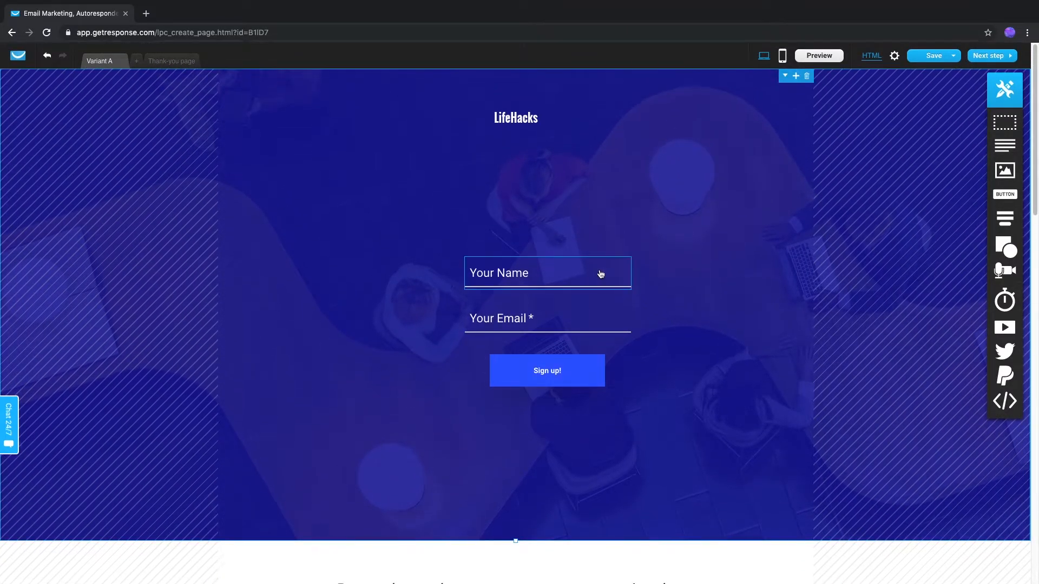
{"action": "left_click", "coordinate": [605, 301]}
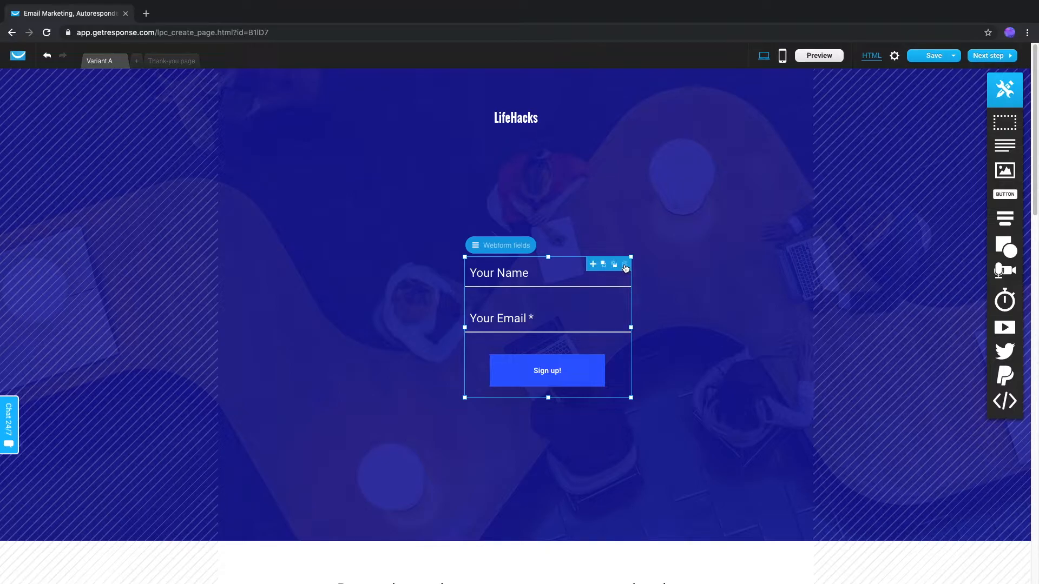
{"action": "left_click", "coordinate": [519, 248]}
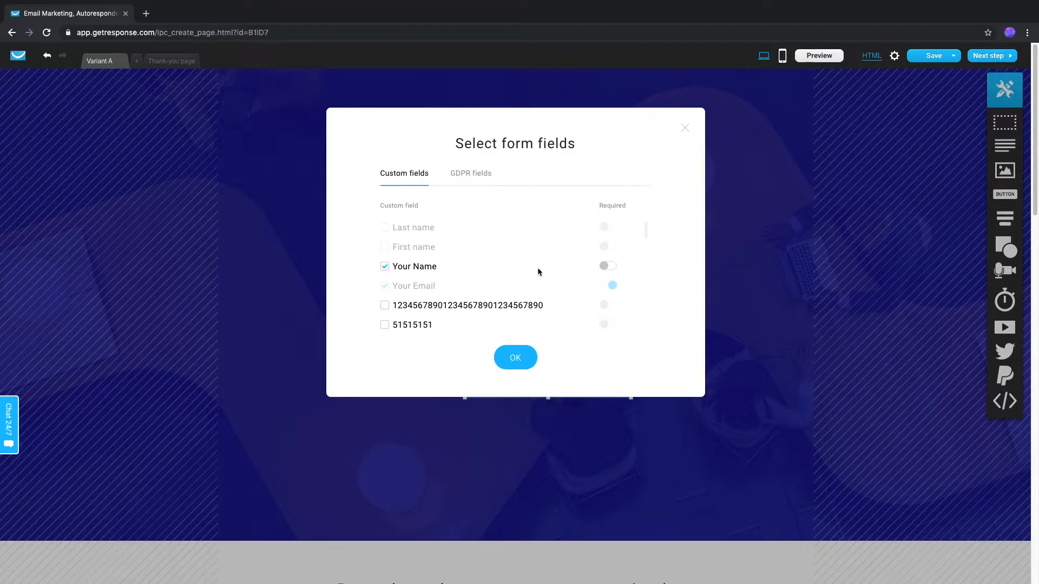
{"action": "left_click", "coordinate": [516, 357]}
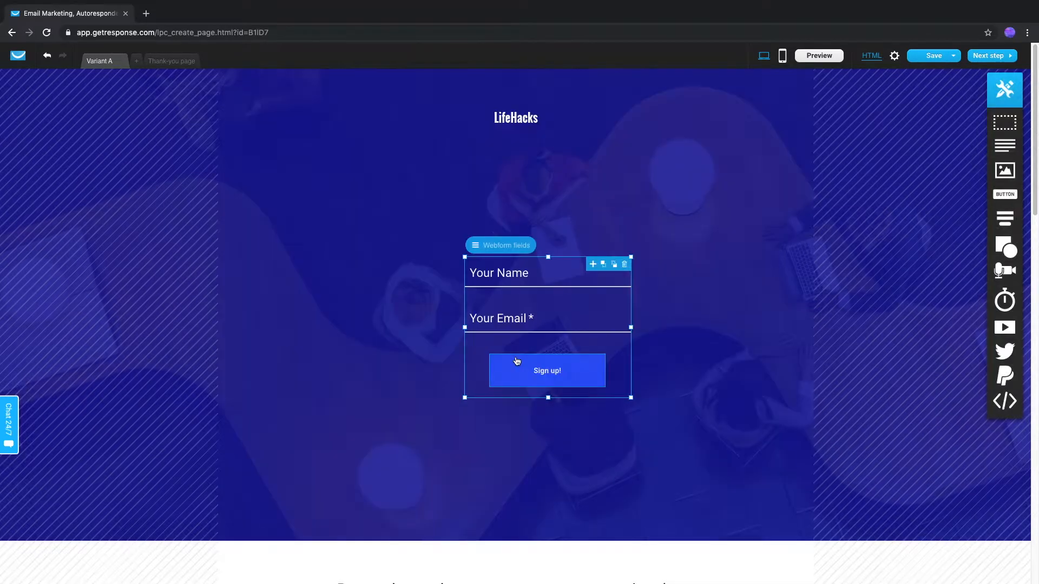
{"action": "double_click", "coordinate": [564, 277]}
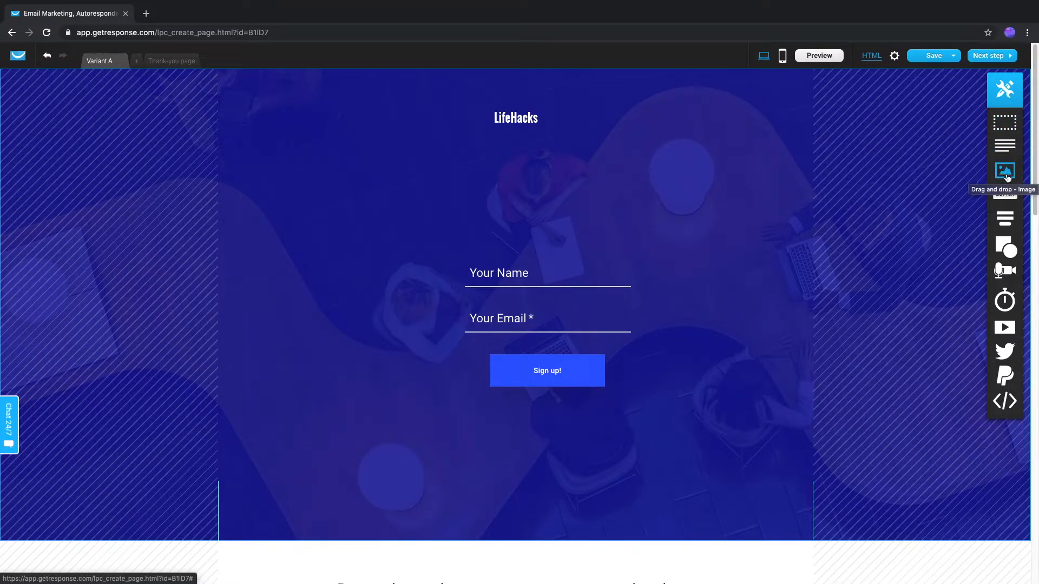
{"action": "mouse_move", "coordinate": [1005, 221]}
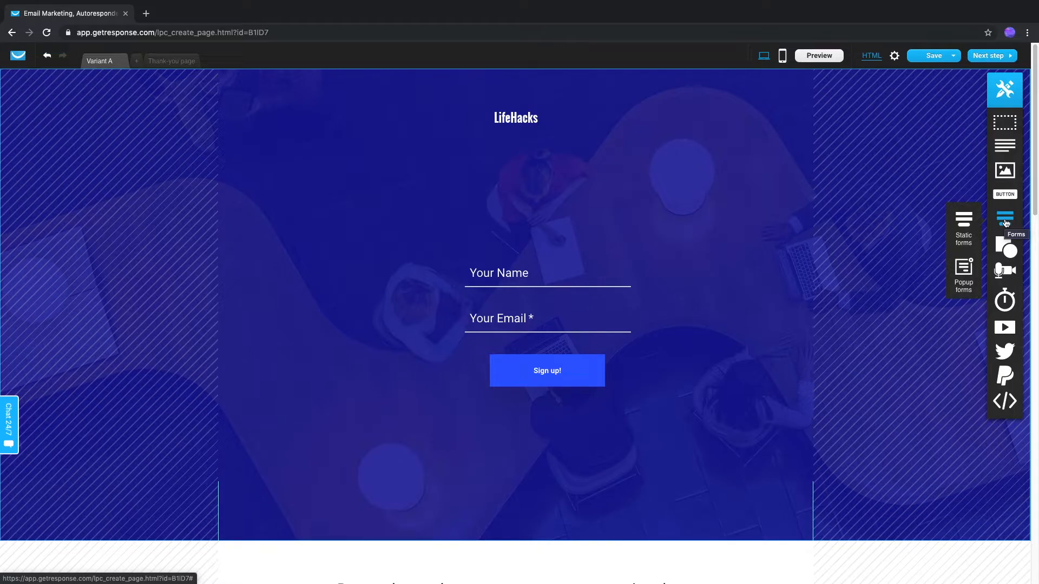
{"action": "mouse_move", "coordinate": [1004, 250]}
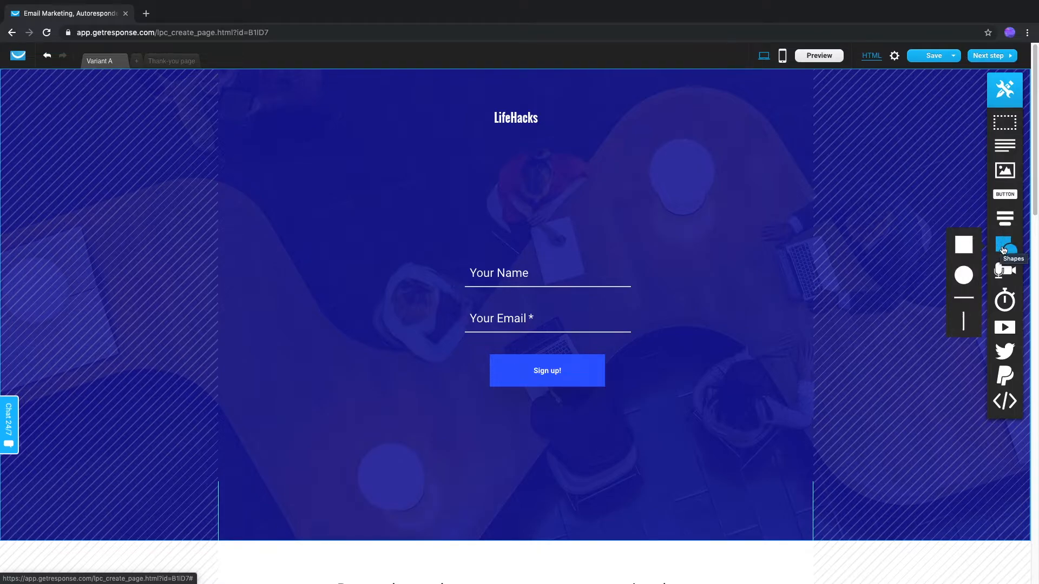
{"action": "mouse_move", "coordinate": [1000, 275]}
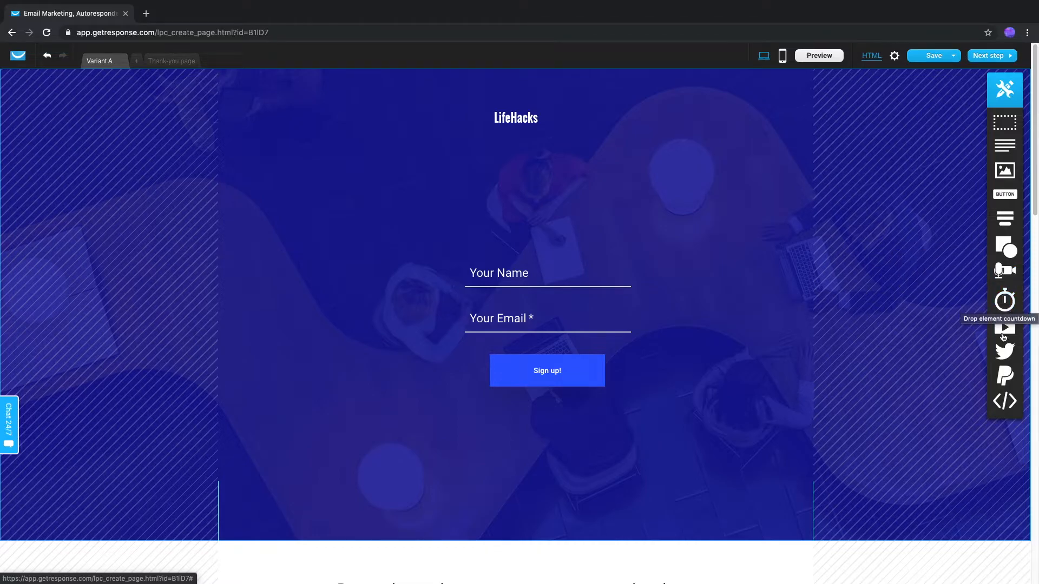
{"action": "mouse_move", "coordinate": [1009, 357]}
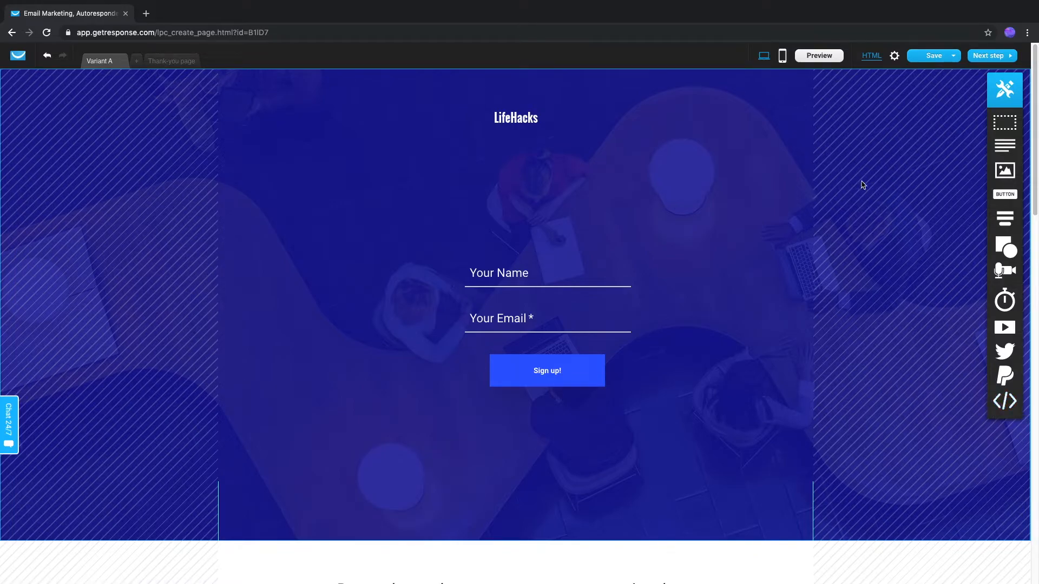
- Create the mobile version of the page and continue to the landing page settings
{"action": "left_click", "coordinate": [783, 58]}
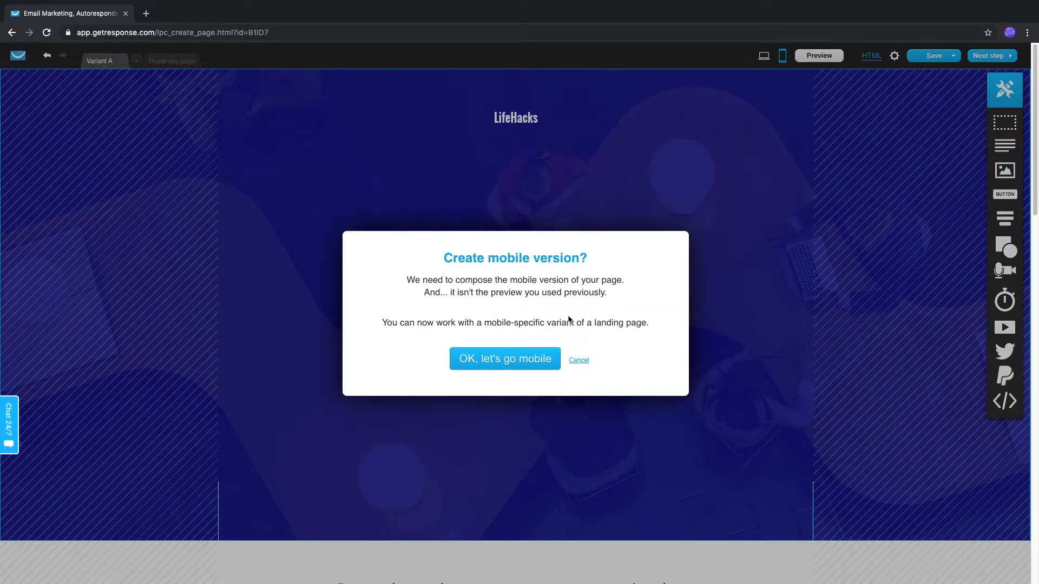
{"action": "left_click", "coordinate": [531, 360]}
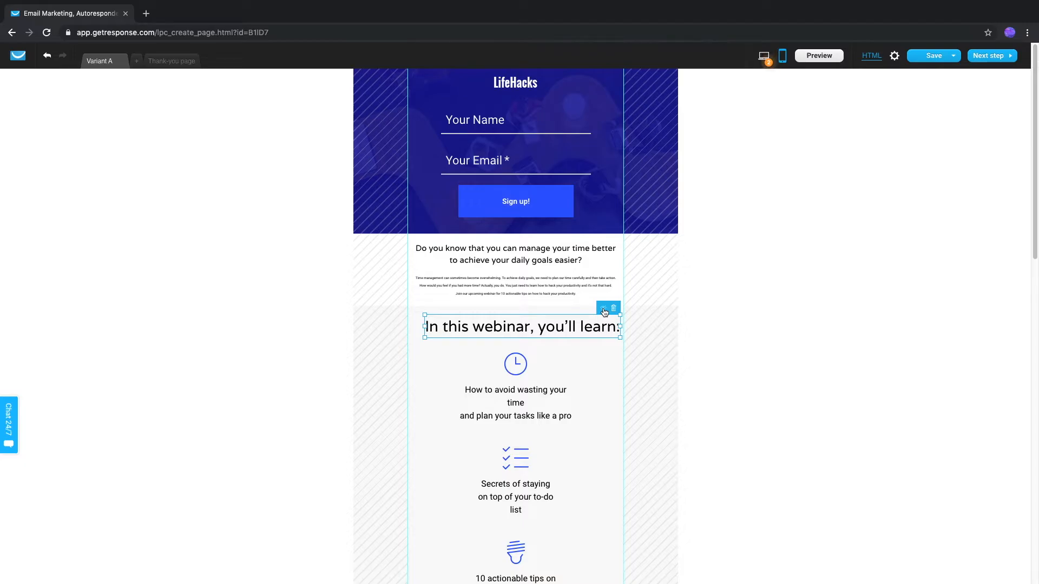
{"action": "left_click", "coordinate": [1000, 57]}
{"action": "left_click", "coordinate": [509, 377]}
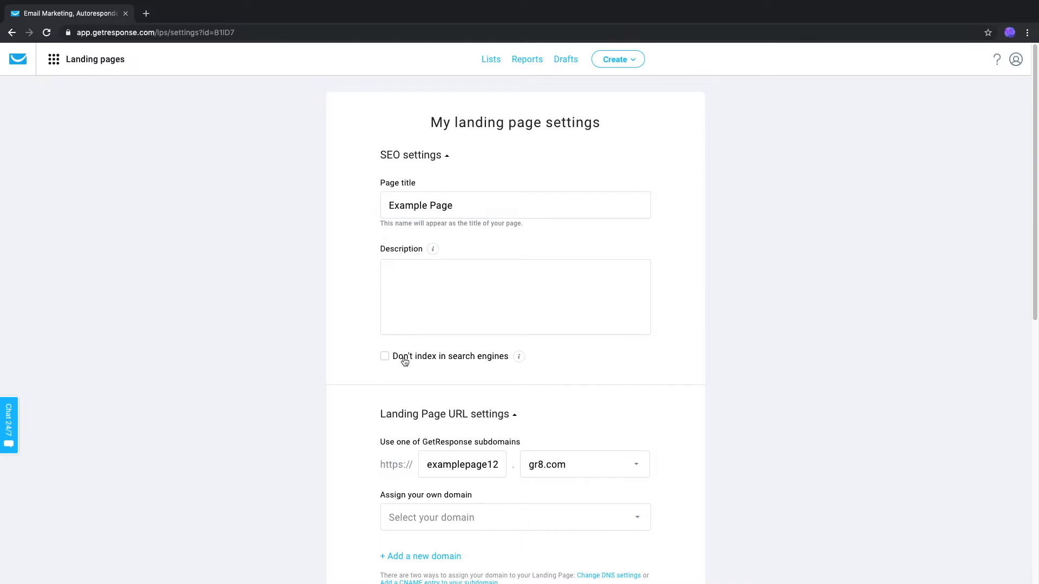
- Examine the landing page URL settings, including the GetResponse subdomain choices and the options for assigning an own domain
{"action": "scroll", "coordinate": [404, 361], "scroll_direction": "down", "scroll_amount": 2}
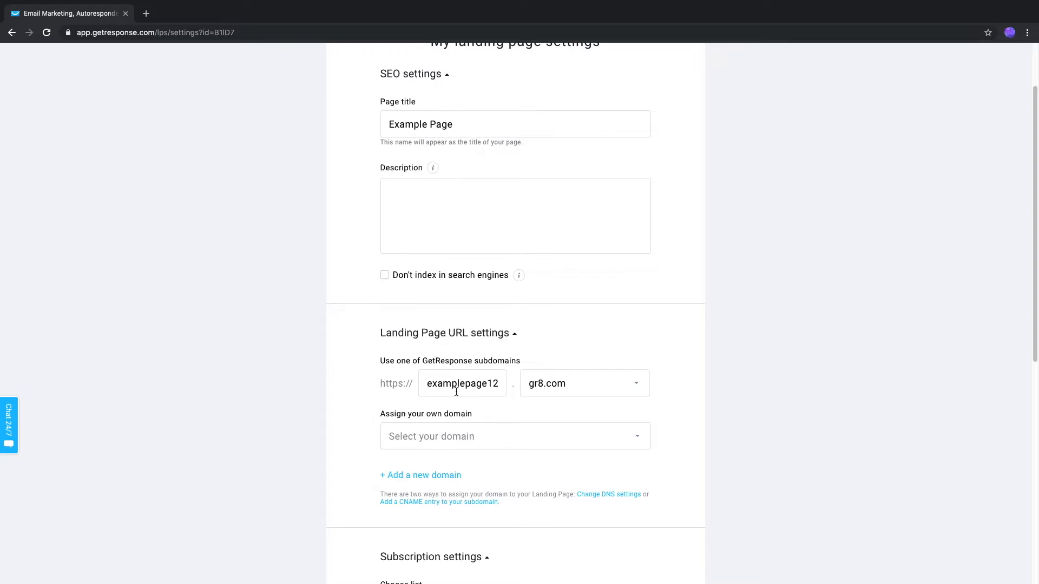
{"action": "left_click", "coordinate": [554, 385]}
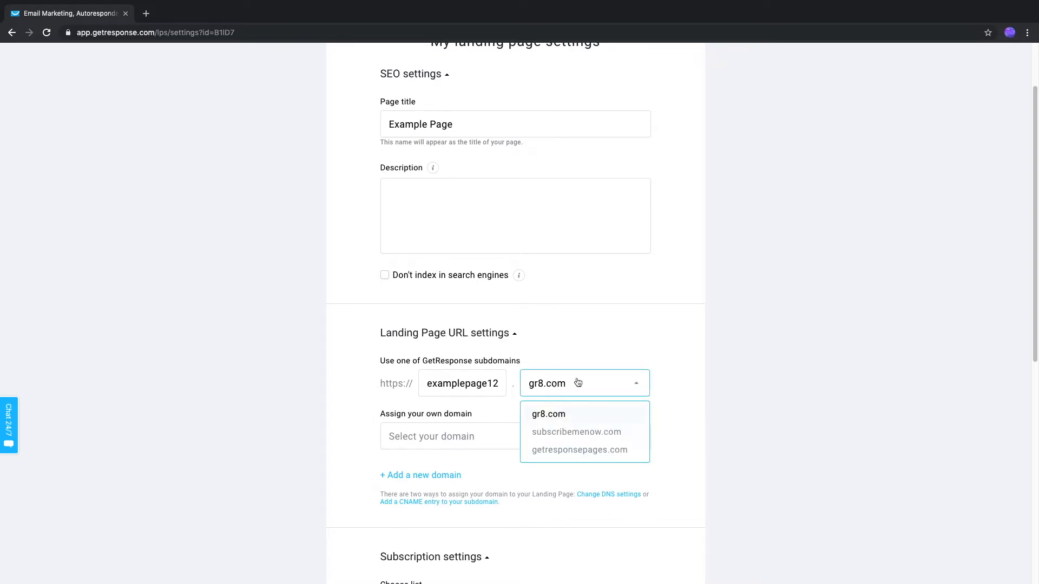
{"action": "left_click", "coordinate": [483, 383]}
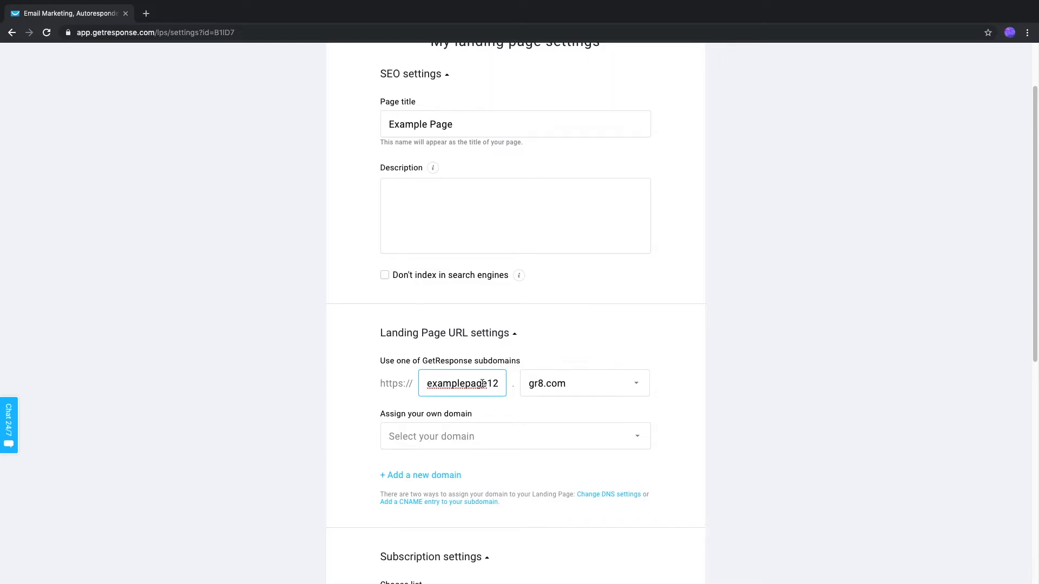
{"action": "scroll", "coordinate": [483, 384], "scroll_direction": "down", "scroll_amount": 2}
{"action": "left_click", "coordinate": [490, 361]}
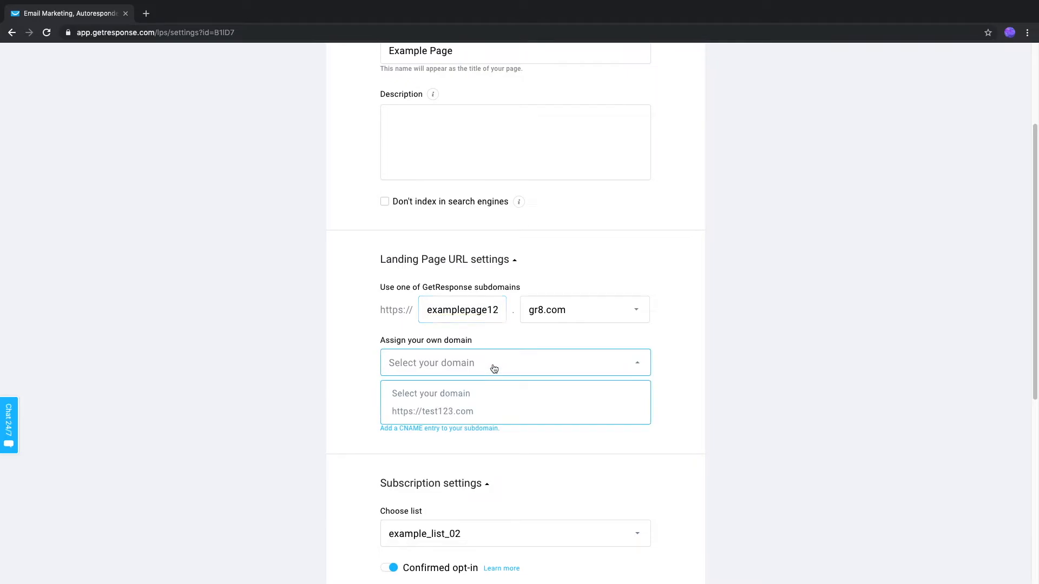
{"action": "left_click", "coordinate": [494, 369]}
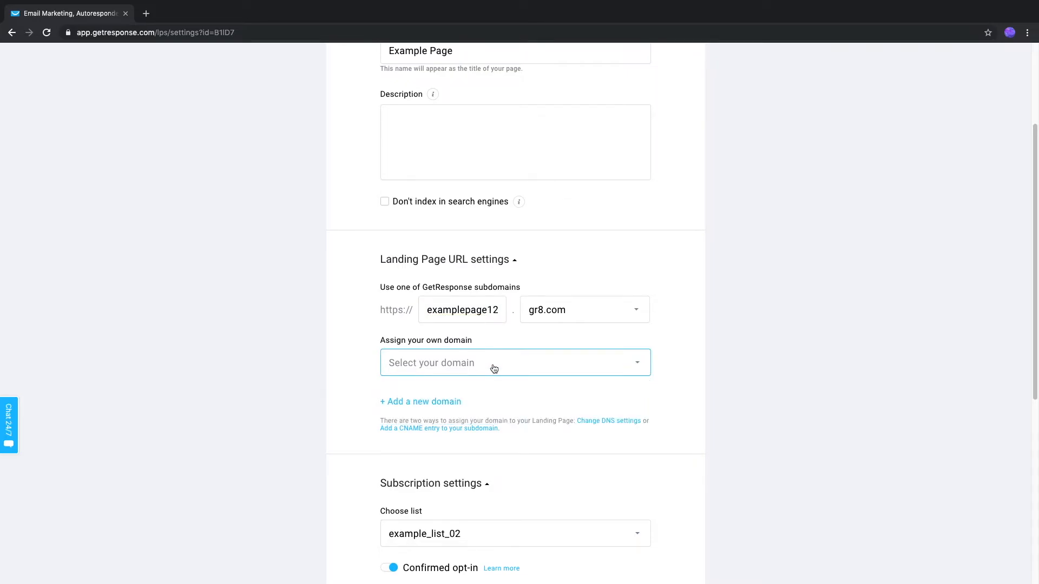
- Check which contact lists are available in the subscription settings
{"action": "scroll", "coordinate": [494, 369], "scroll_direction": "down", "scroll_amount": 2}
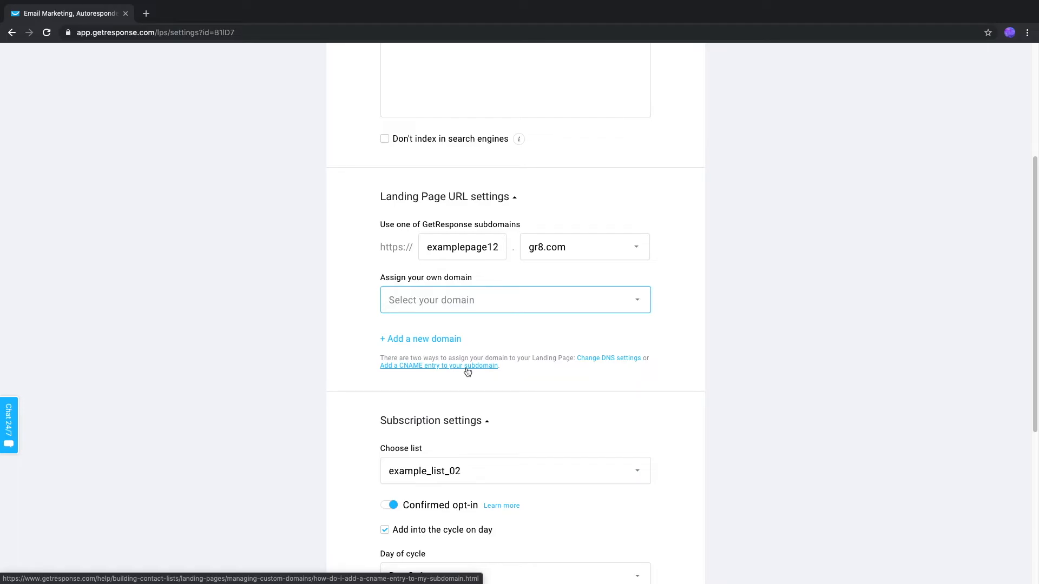
{"action": "scroll", "coordinate": [349, 366], "scroll_direction": "down", "scroll_amount": 5}
{"action": "left_click", "coordinate": [469, 269]}
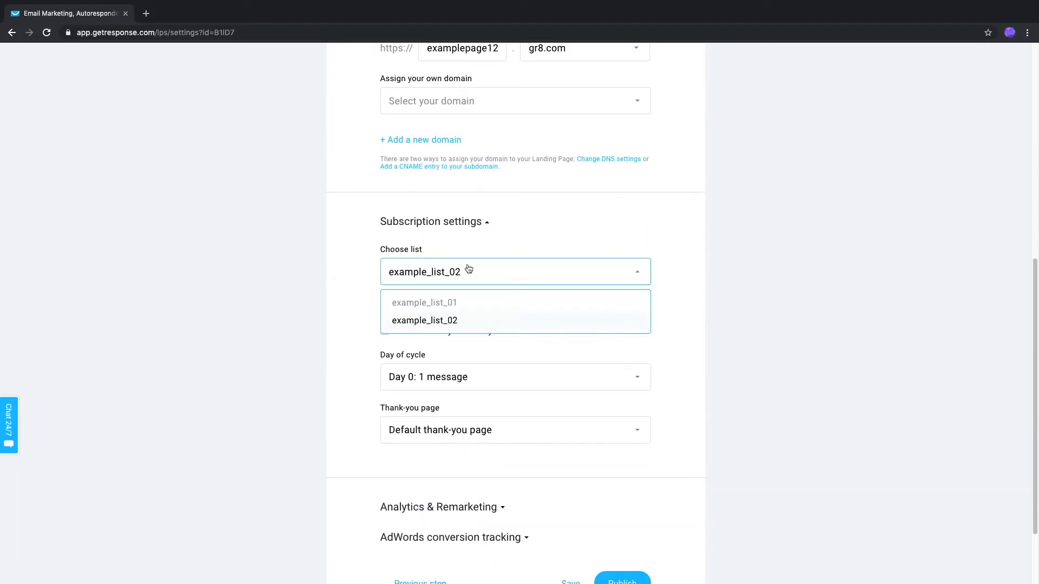
{"action": "left_click", "coordinate": [466, 267]}
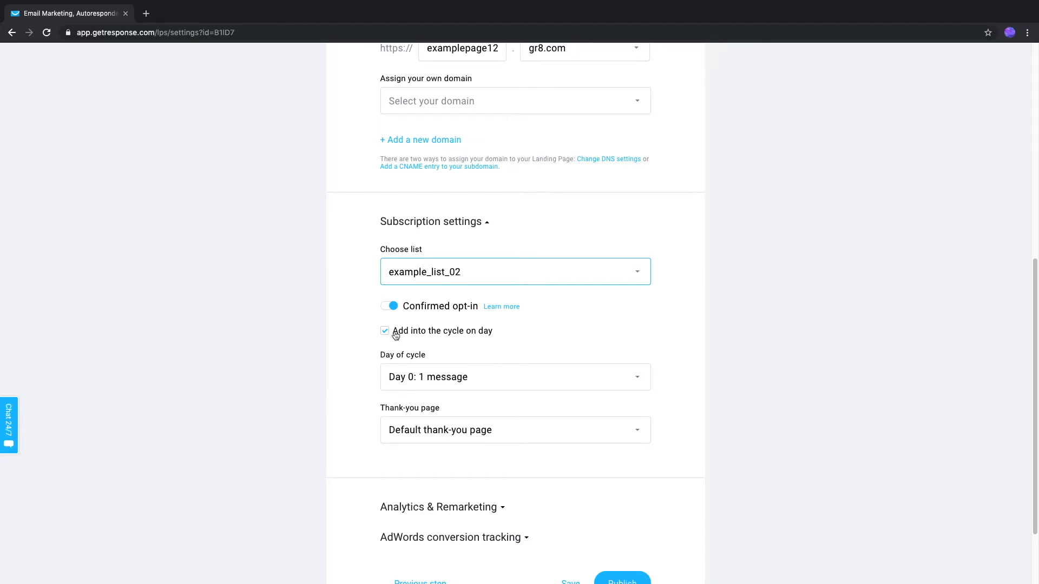
- Check which thank-you page options the subscription settings offer, keeping the default thank-you page
{"action": "scroll", "coordinate": [396, 336], "scroll_direction": "down", "scroll_amount": 1}
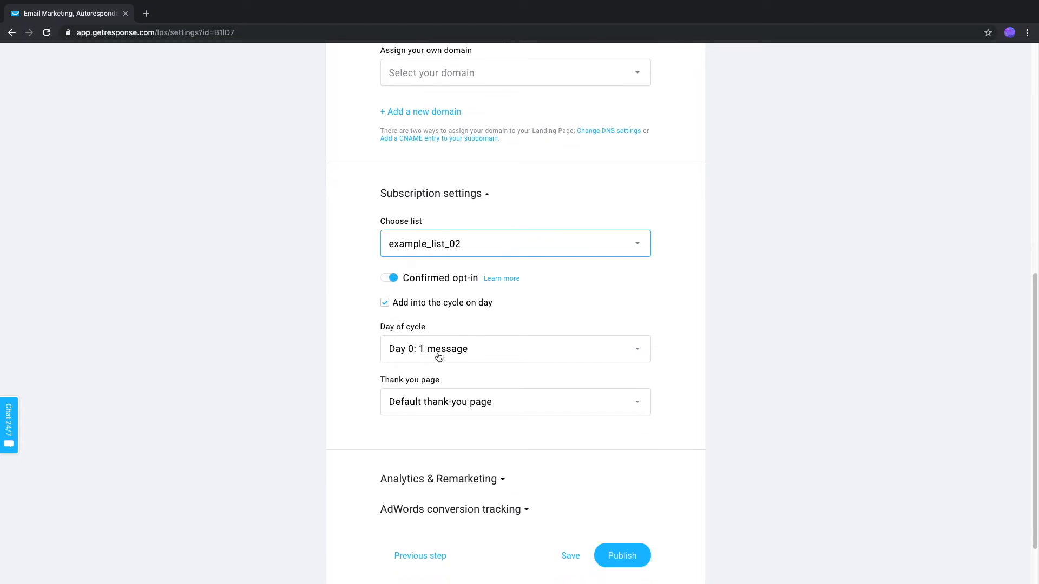
{"action": "scroll", "coordinate": [439, 357], "scroll_direction": "down", "scroll_amount": 2}
{"action": "left_click", "coordinate": [461, 351]}
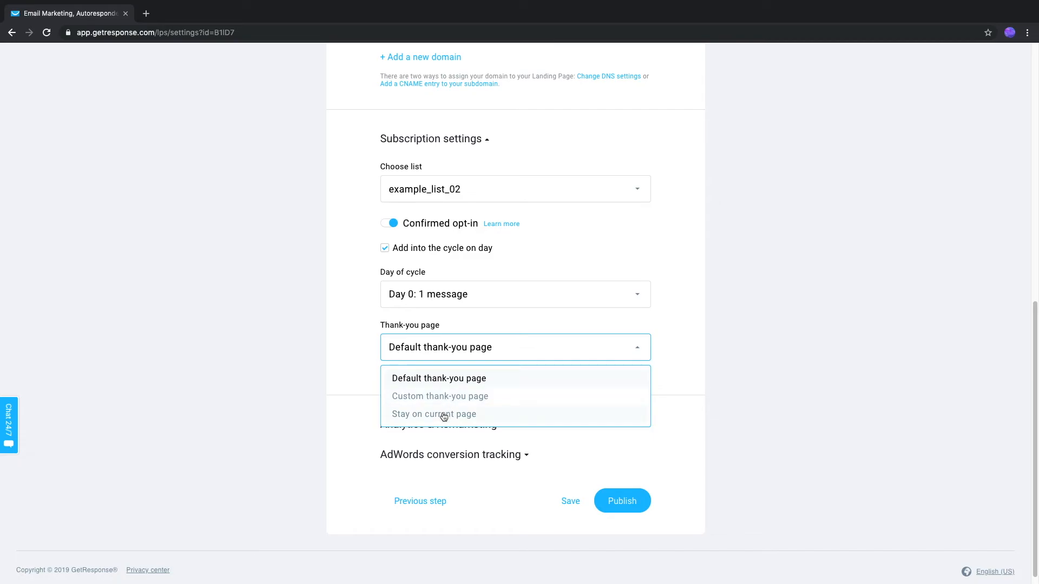
{"action": "left_click", "coordinate": [355, 364]}
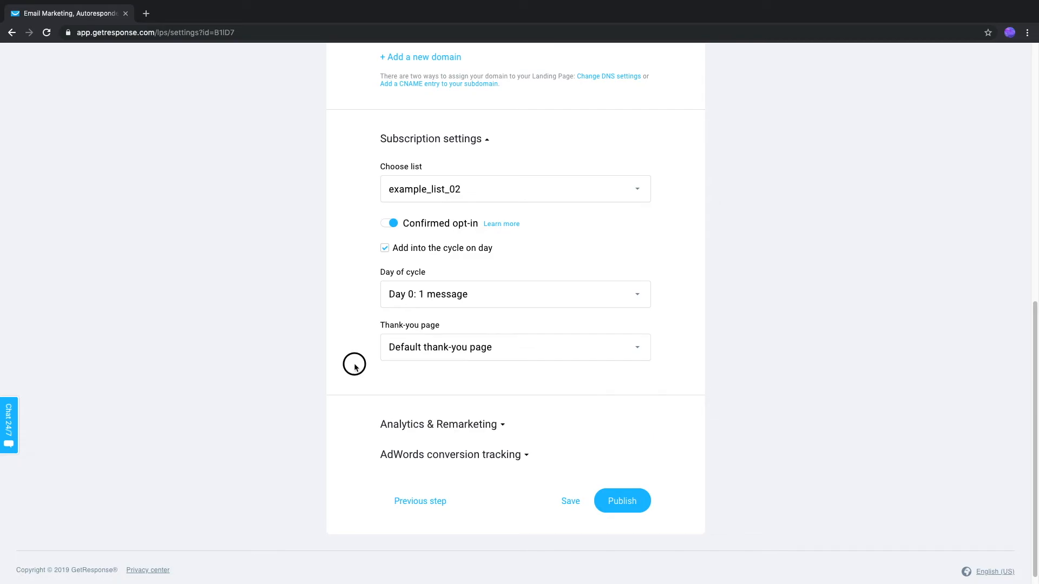
- Check which tracking platforms are available in the Analytics & Remarketing settings without selecting one
{"action": "scroll", "coordinate": [495, 414], "scroll_direction": "down", "scroll_amount": 1}
{"action": "left_click", "coordinate": [497, 415]}
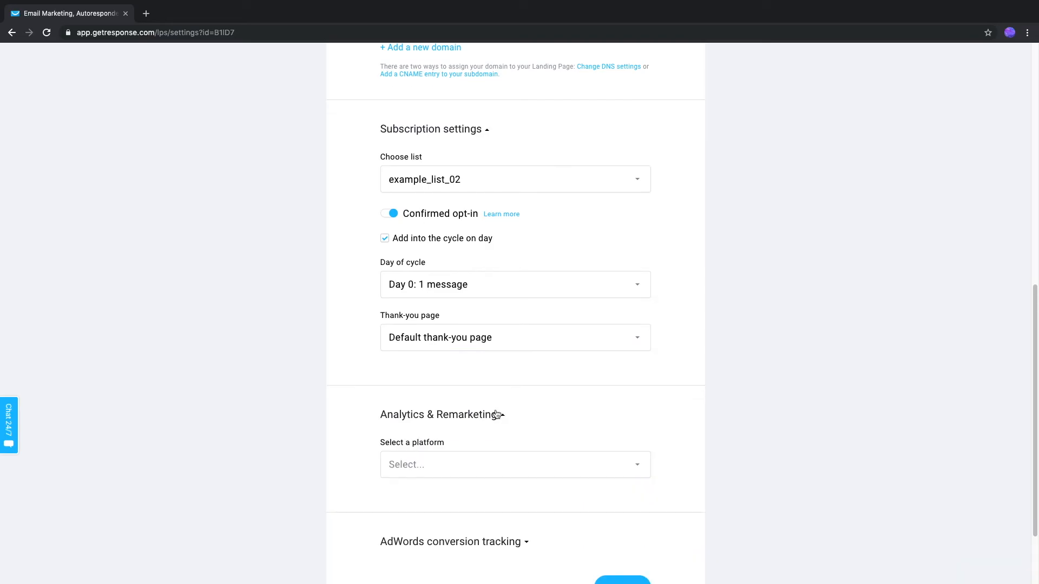
{"action": "scroll", "coordinate": [497, 415], "scroll_direction": "down", "scroll_amount": 2}
{"action": "left_click", "coordinate": [496, 415]}
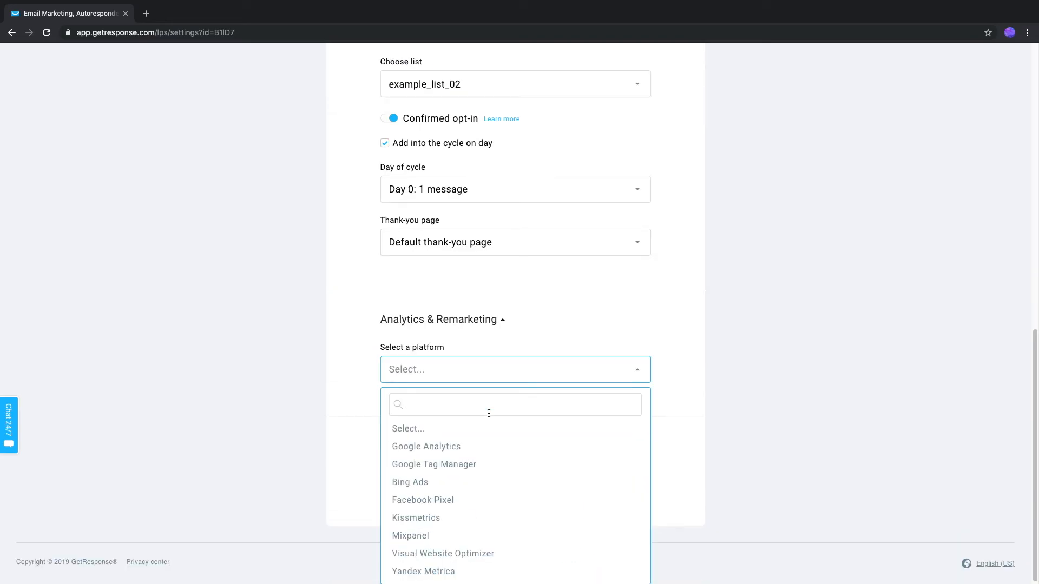
{"action": "left_click", "coordinate": [490, 339]}
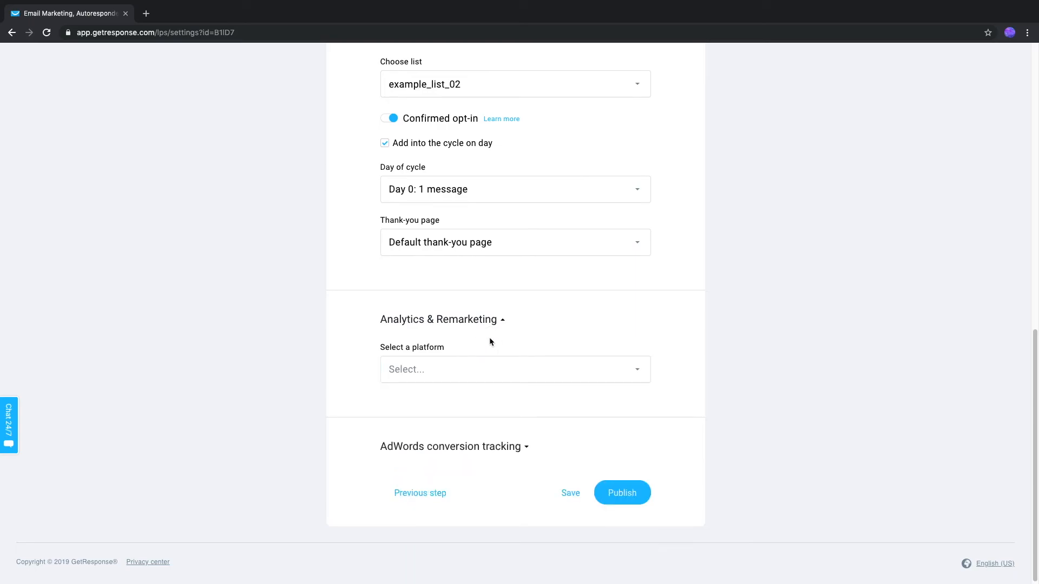
- Publish the landing page and go by way of the dashboard to the landing pages management list
{"action": "left_click", "coordinate": [628, 493]}
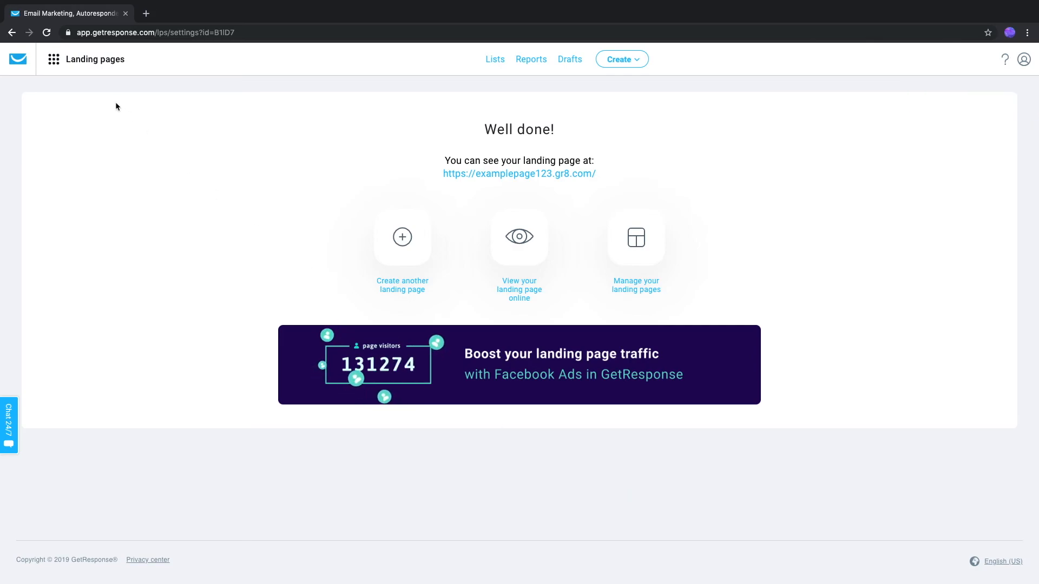
{"action": "left_click", "coordinate": [18, 59]}
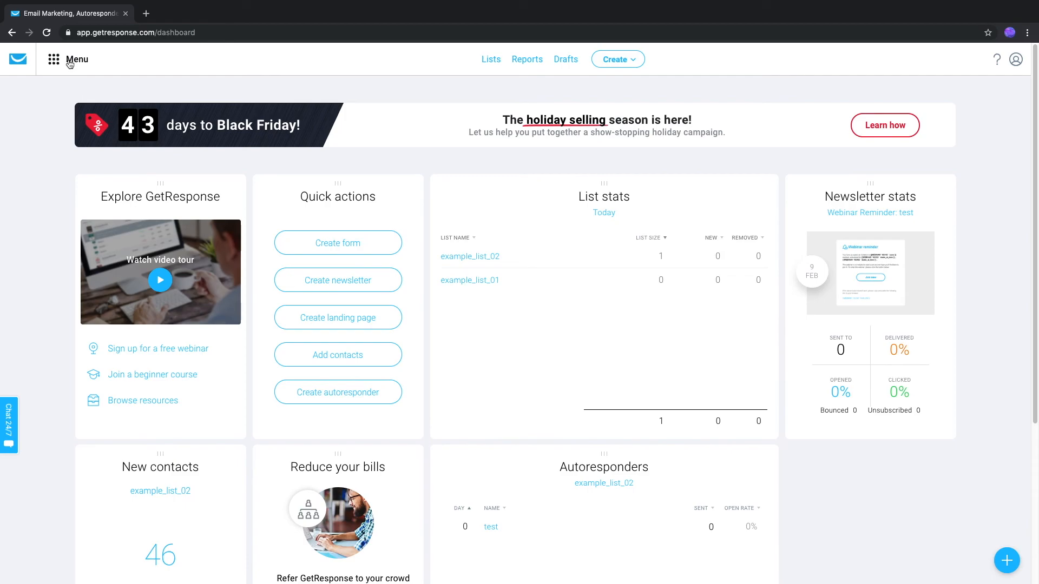
{"action": "left_click", "coordinate": [69, 61]}
{"action": "left_click", "coordinate": [163, 133]}
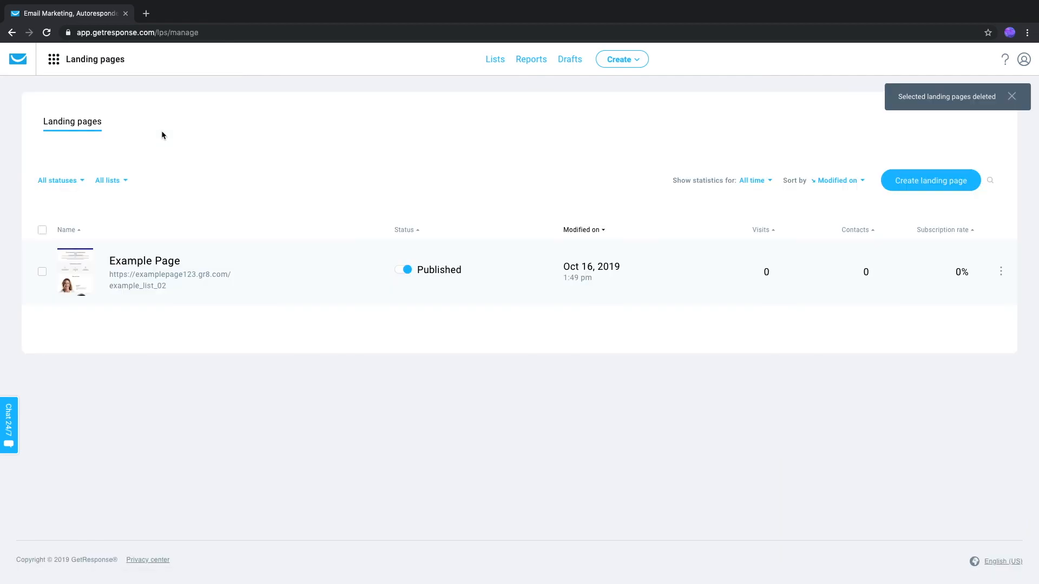